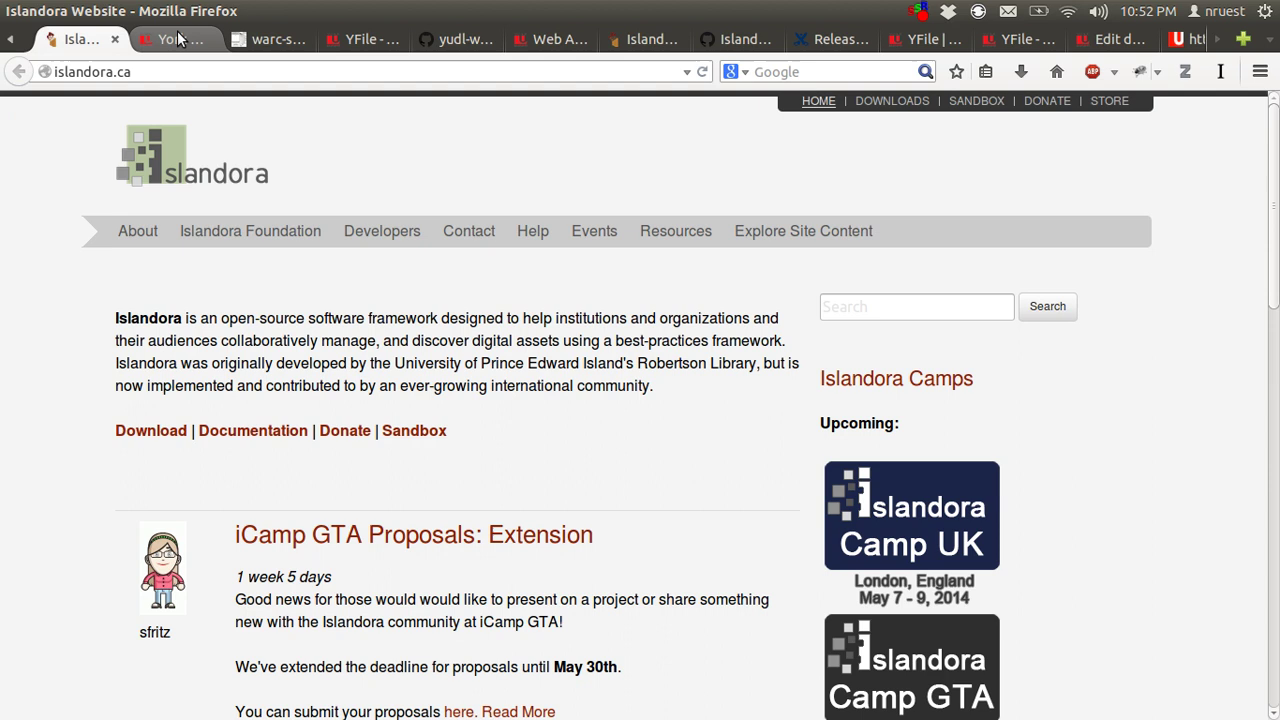
- Show the York University Digital Library home page with its four collections
{"action": "left_click", "coordinate": [180, 38]}
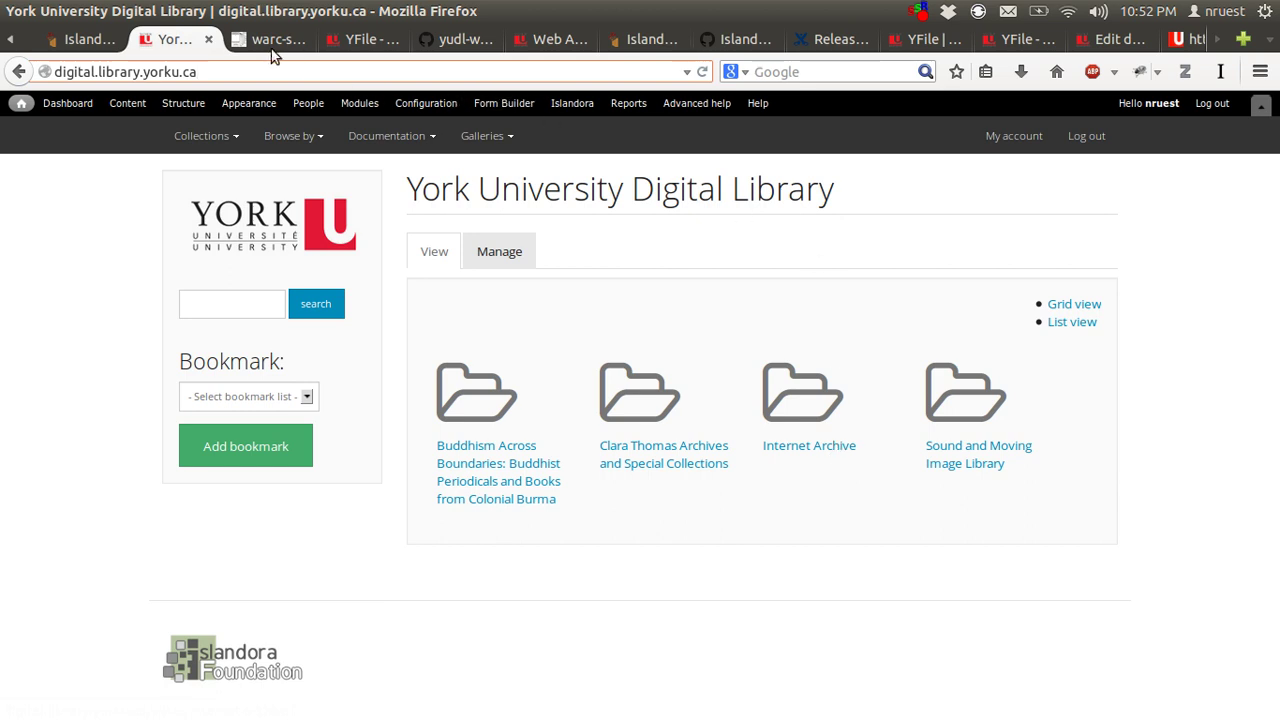
- Show the warc-sp-datastreams.png diagram of a WARC object's PDF, MODS/DC and Thumbnail datastreams
{"action": "left_click", "coordinate": [300, 48]}
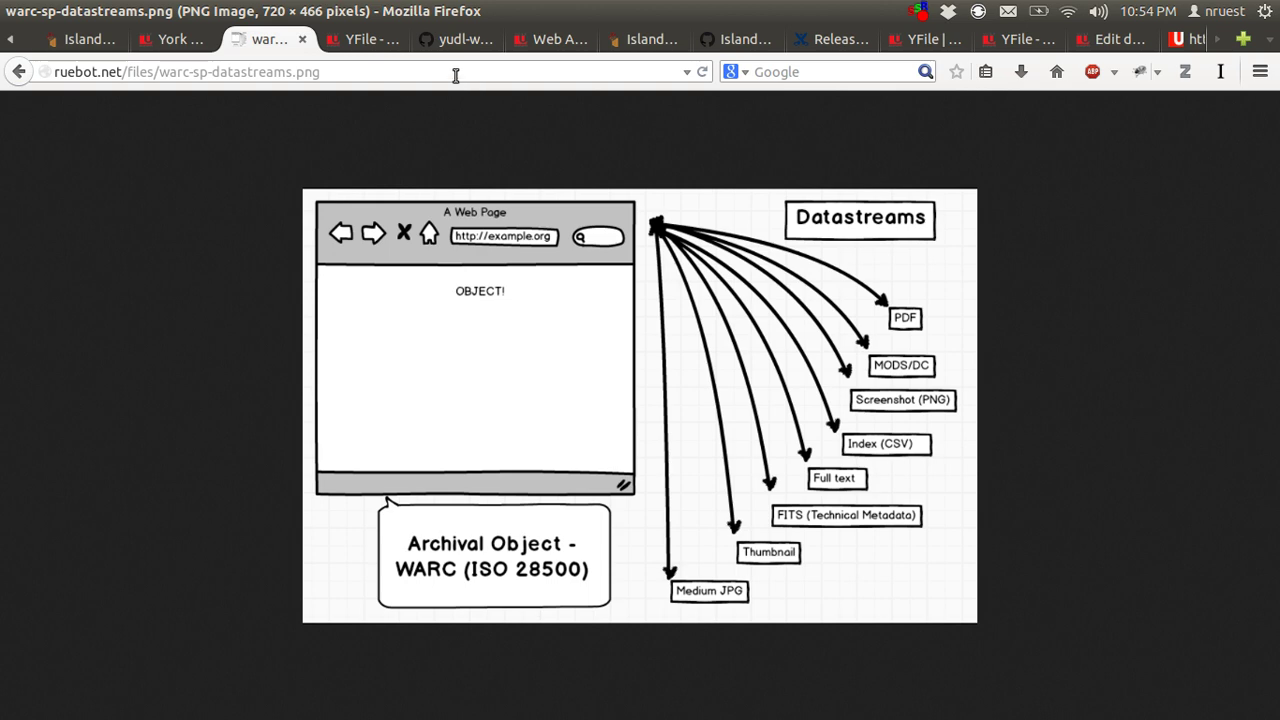
- Return to the YFile - 2014-05-11 object and expand its Details metadata, including the wayback URL
{"action": "left_click", "coordinate": [372, 40]}
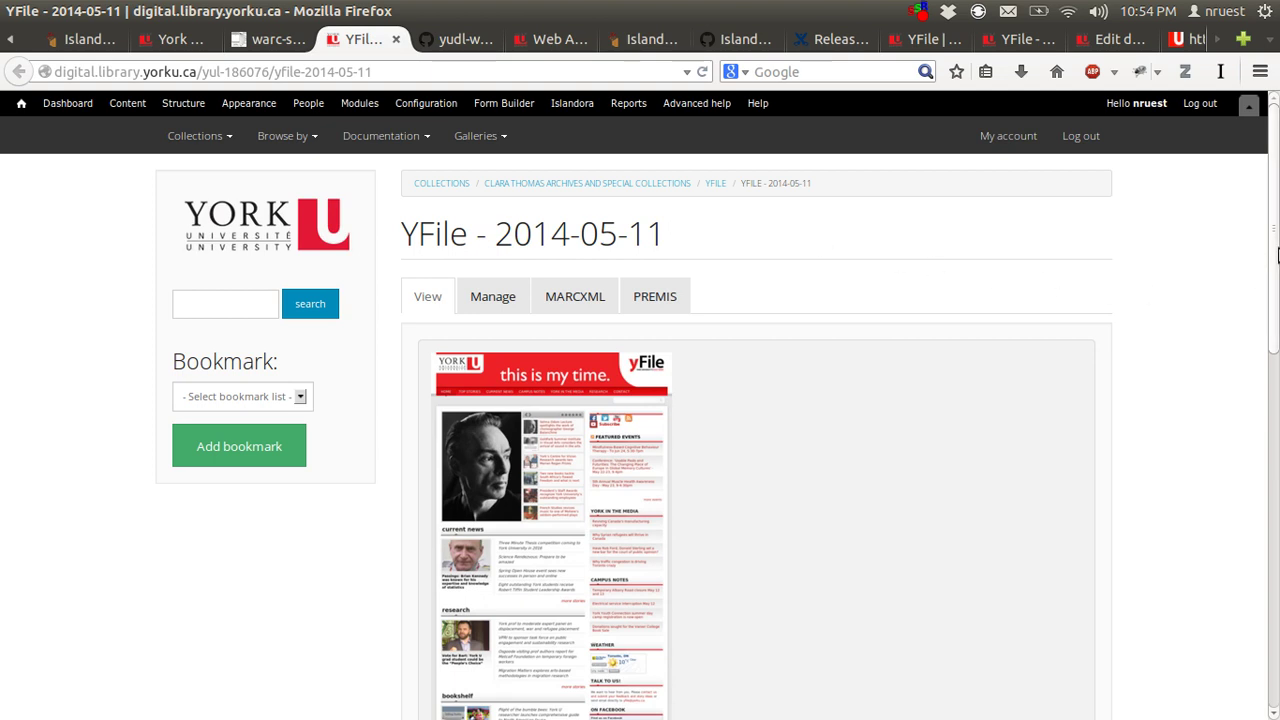
{"action": "scroll", "coordinate": [1270, 268], "scroll_direction": "down", "scroll_amount": 1}
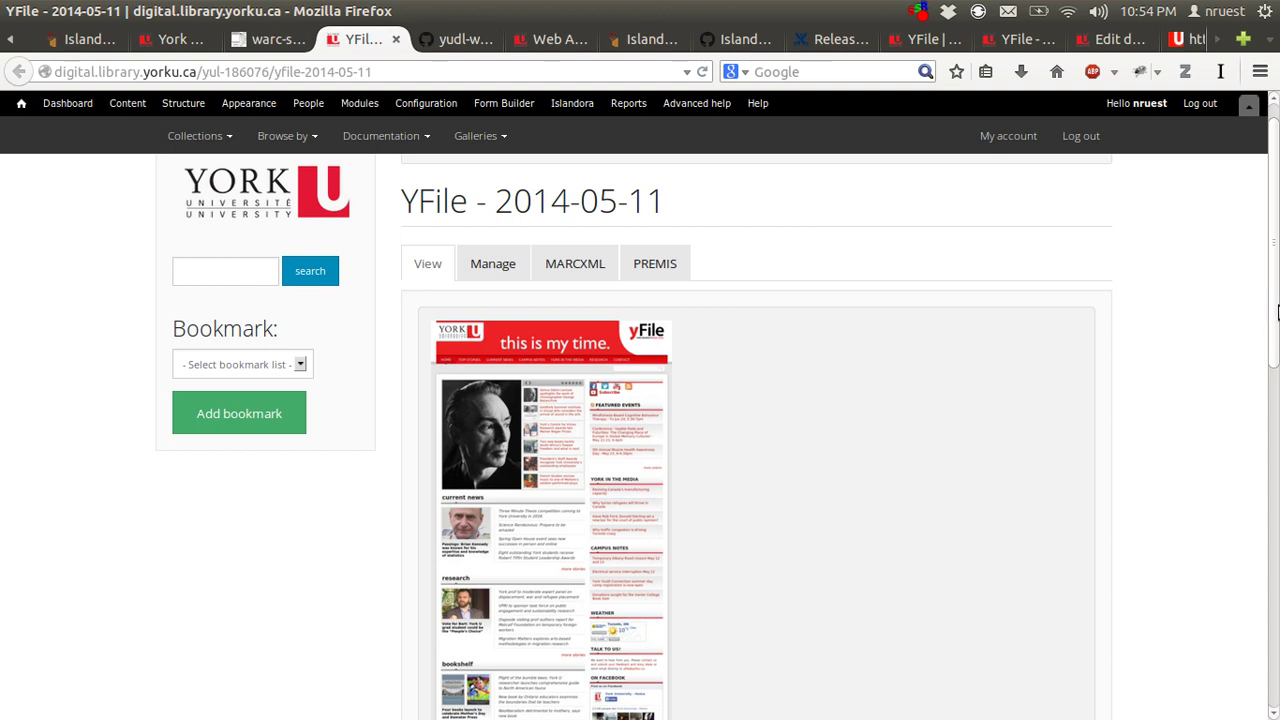
{"action": "left_click_drag", "start_coordinate": [1277, 312], "coordinate": [737, 686]}
{"action": "left_click", "coordinate": [425, 517]}
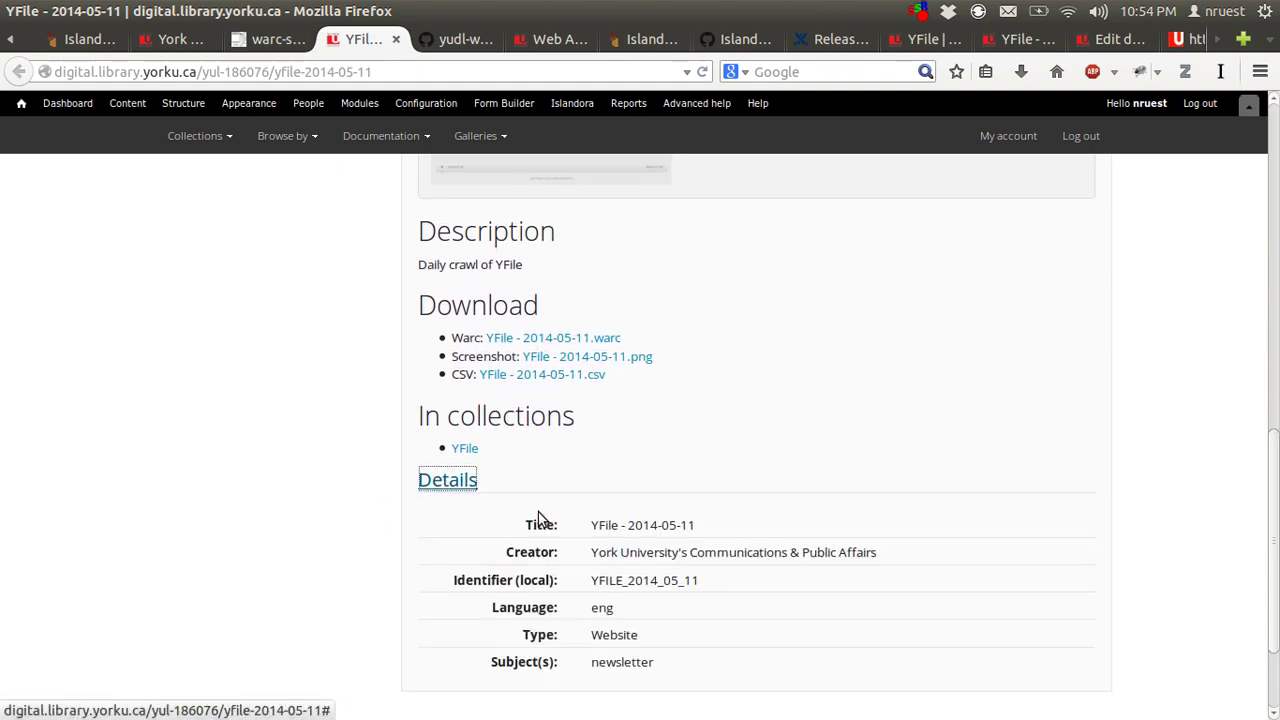
{"action": "scroll", "coordinate": [1275, 535], "scroll_direction": "down", "scroll_amount": 1}
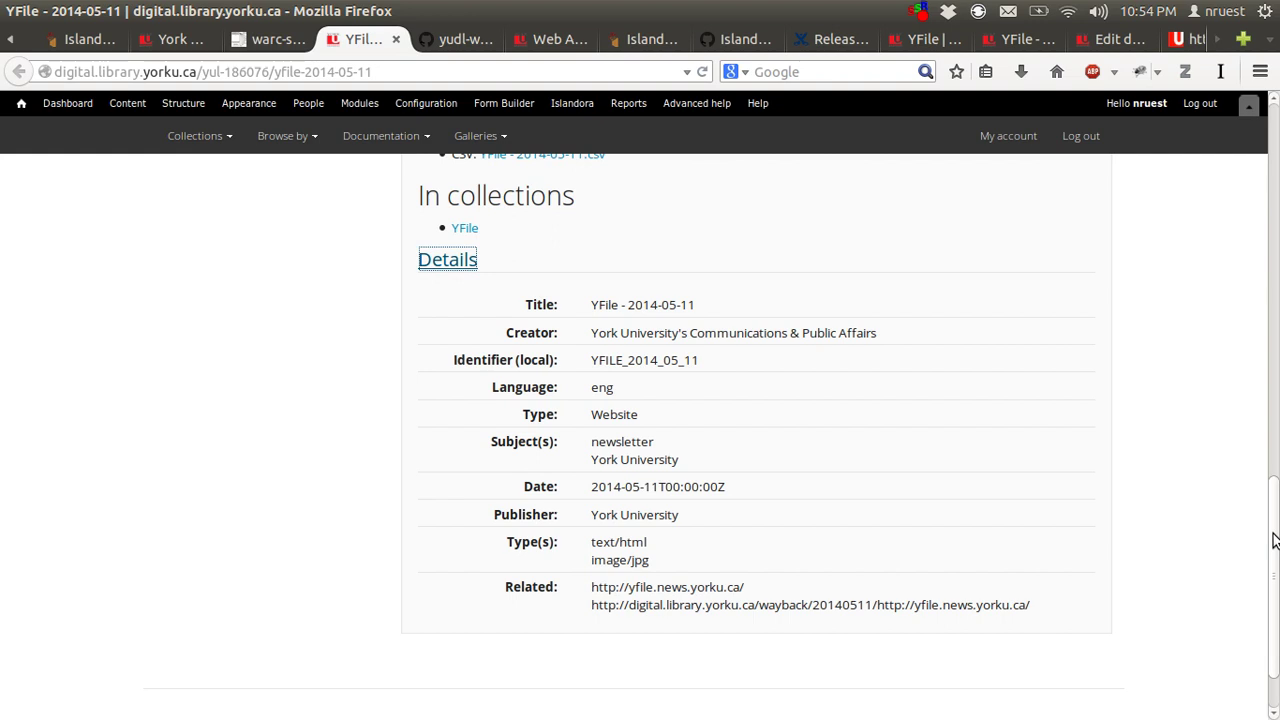
{"action": "triple_click", "coordinate": [943, 603]}
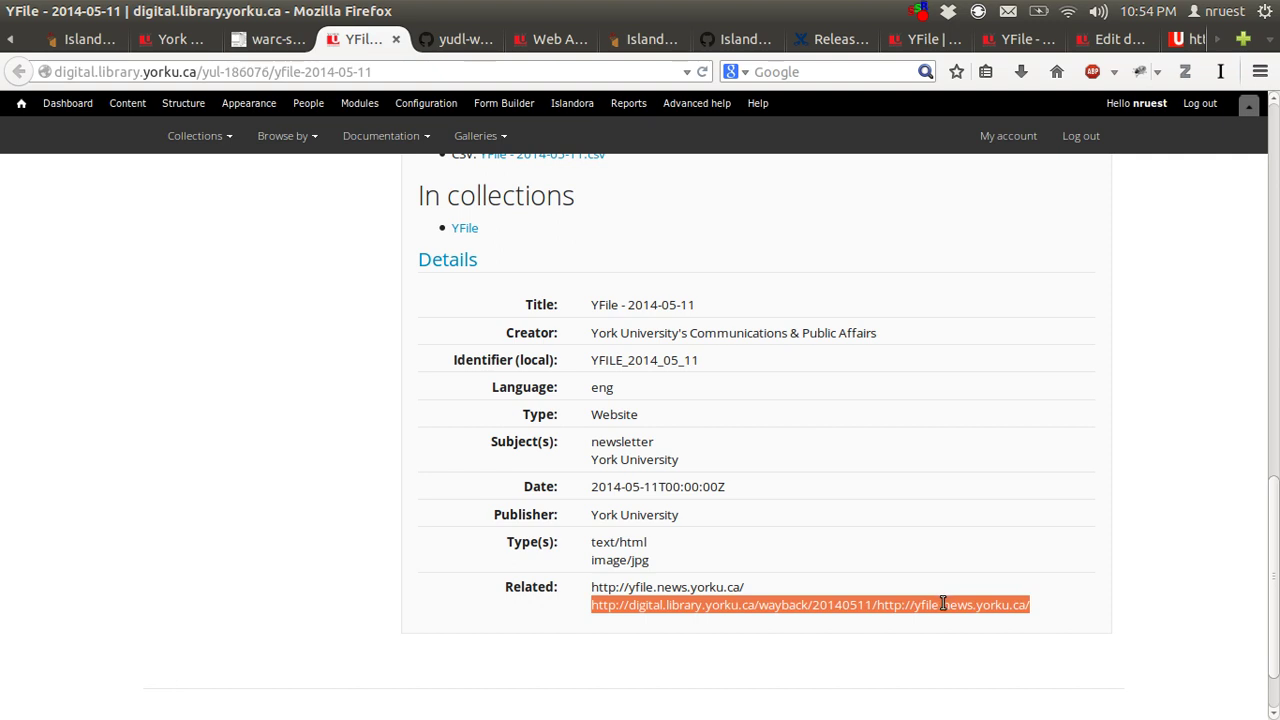
{"action": "left_click", "coordinate": [943, 603]}
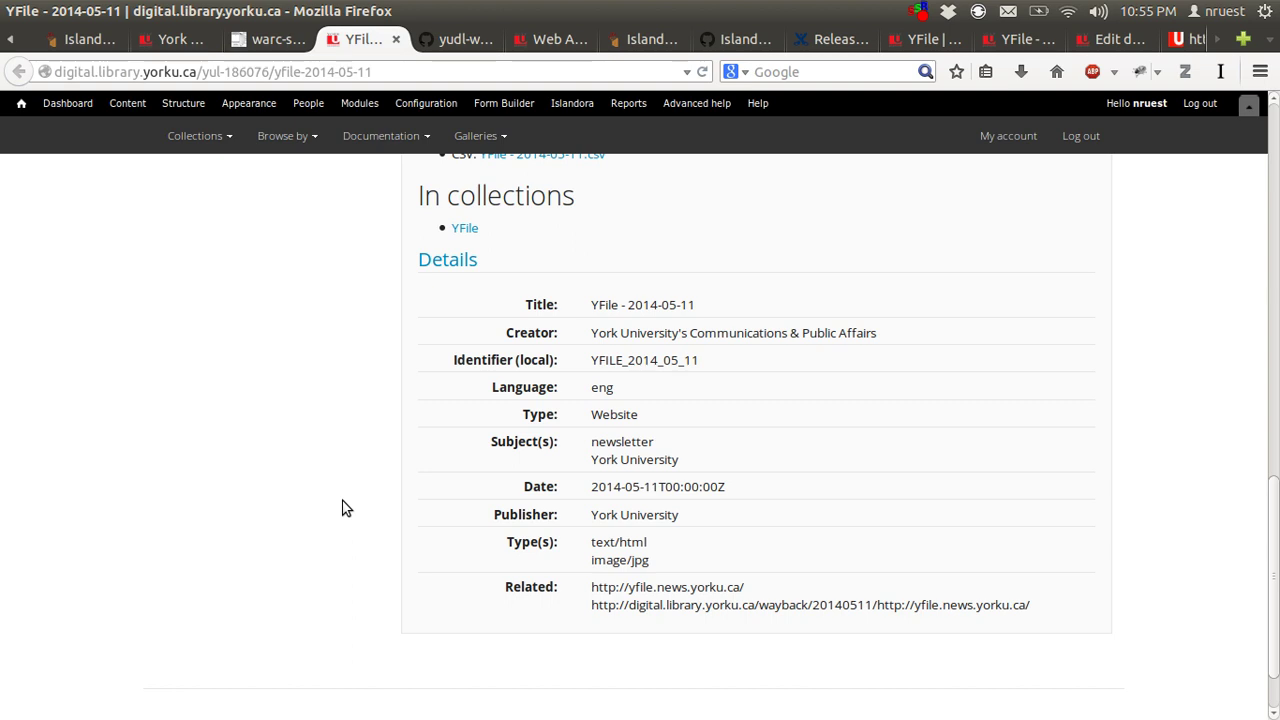
- Show the 47-line yulWA bash script in the yorkulibraries/yudl-web-archiving repository
{"action": "left_click", "coordinate": [459, 42]}
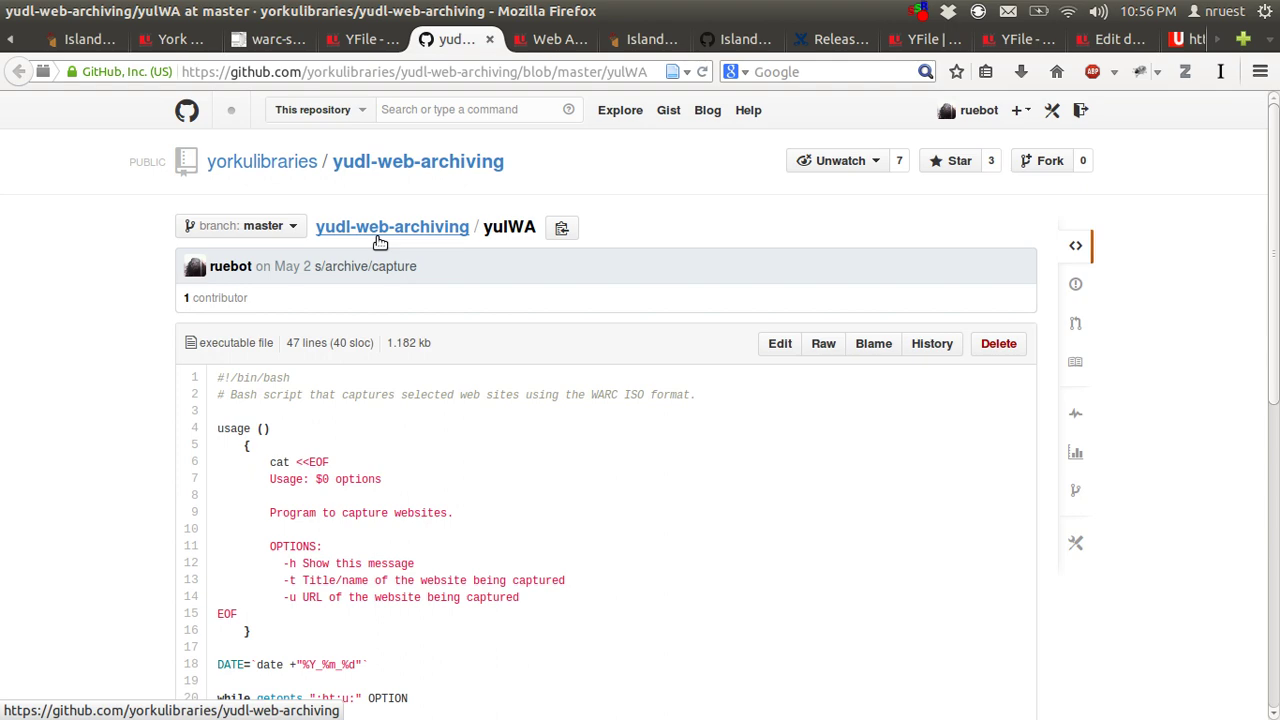
- Display the Web Archives - Preservation Action Plan page covering formats, SIP and ingest analysis
{"action": "left_click", "coordinate": [527, 45]}
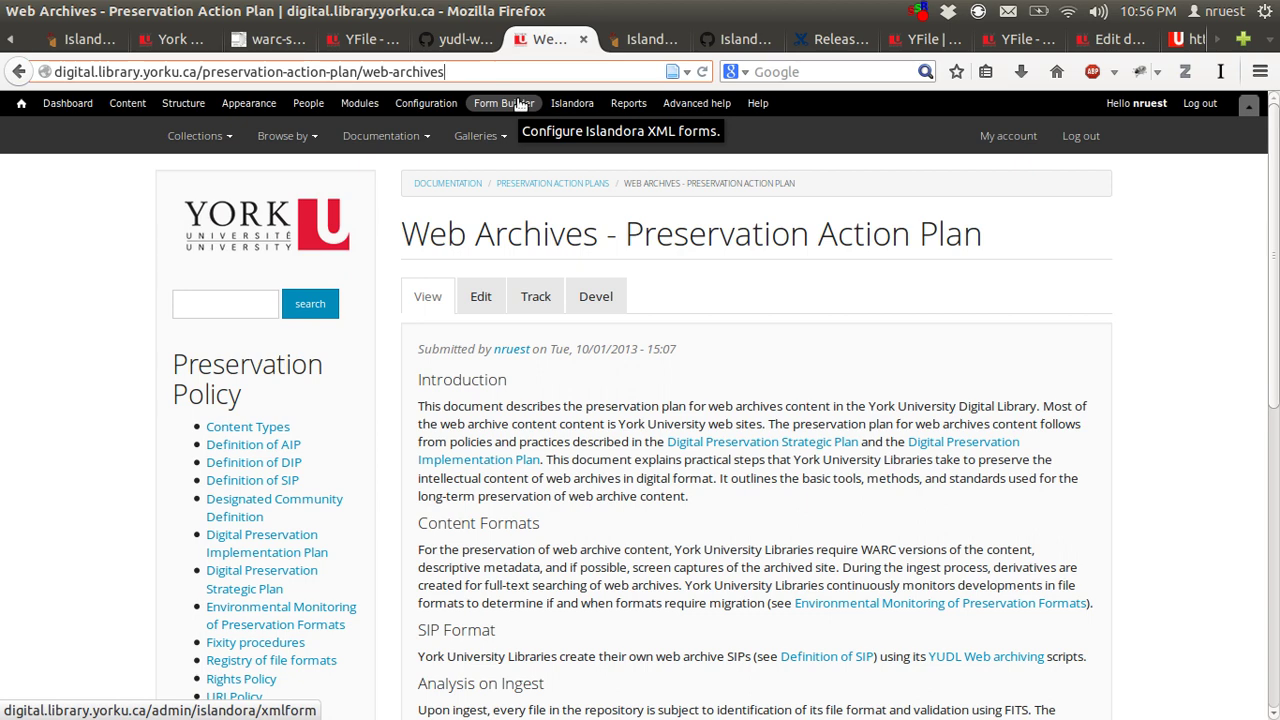
- Display the Islandora Foundation page on islandora.ca
{"action": "left_click", "coordinate": [634, 40]}
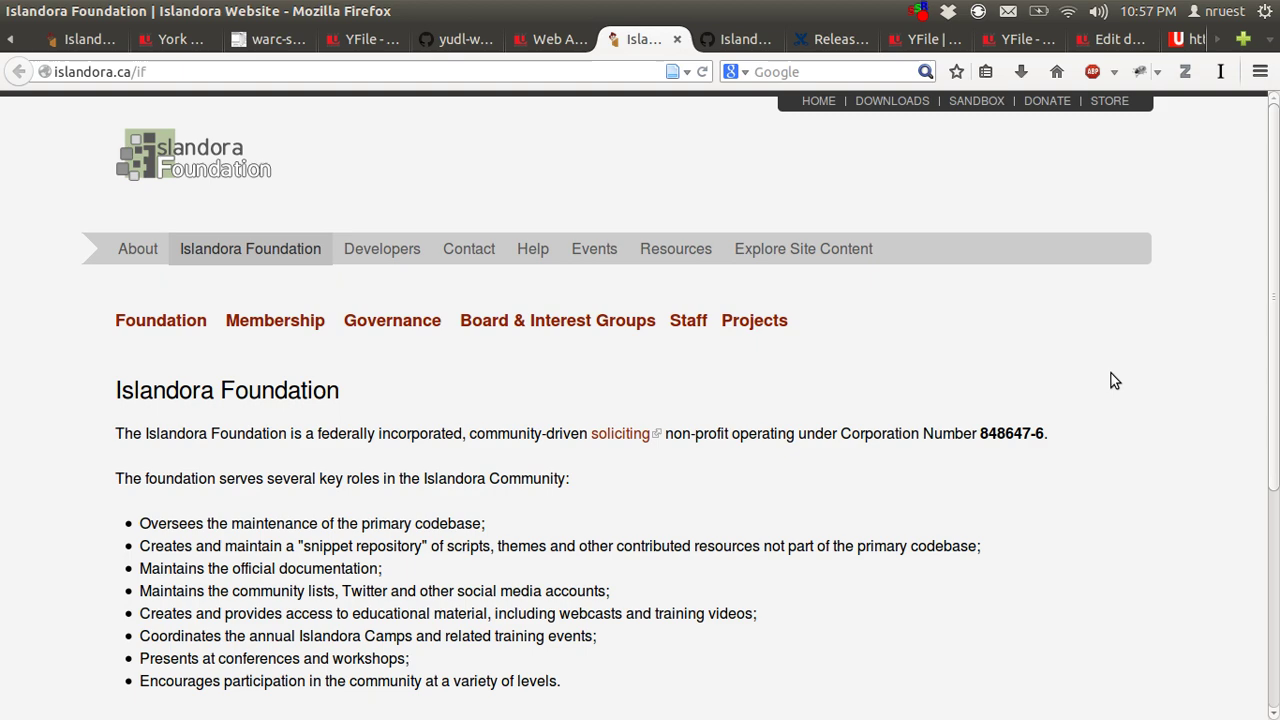
- Display the Islandora/islandora_solution_pack_web_archive repository with its 80 commits and 6 releases
{"action": "left_click", "coordinate": [734, 45]}
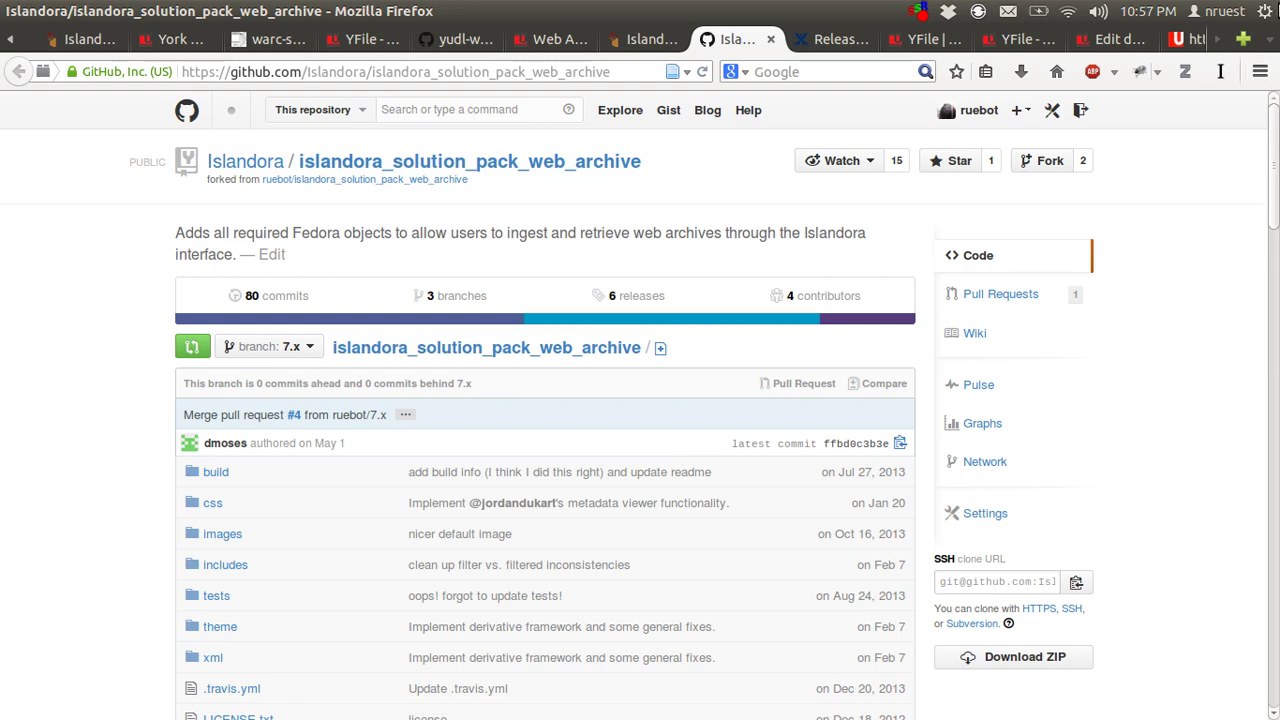
- Display the Islandora 7.x-1.3 Release Notes and Downloads page on the DuraSpace wiki
{"action": "left_click", "coordinate": [810, 36]}
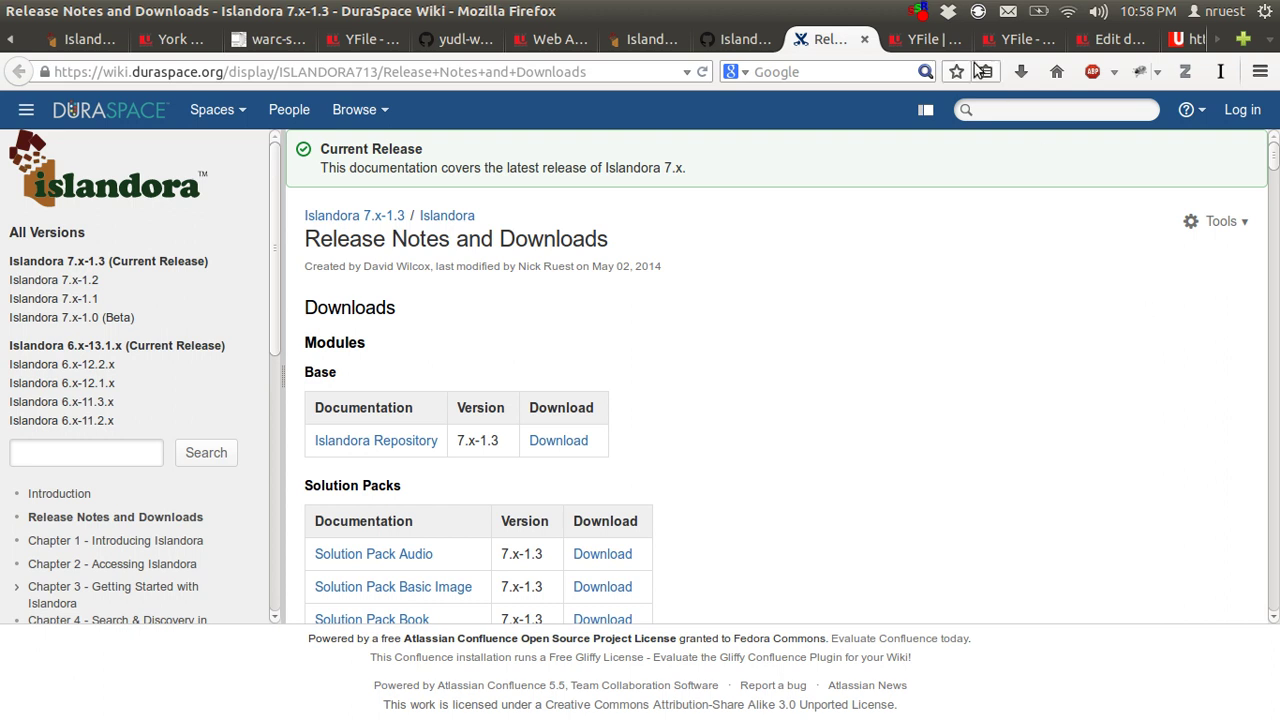
- Browse page 10 of the YFile collection grid down to YFile - 2014-05-11
{"action": "left_click", "coordinate": [928, 39]}
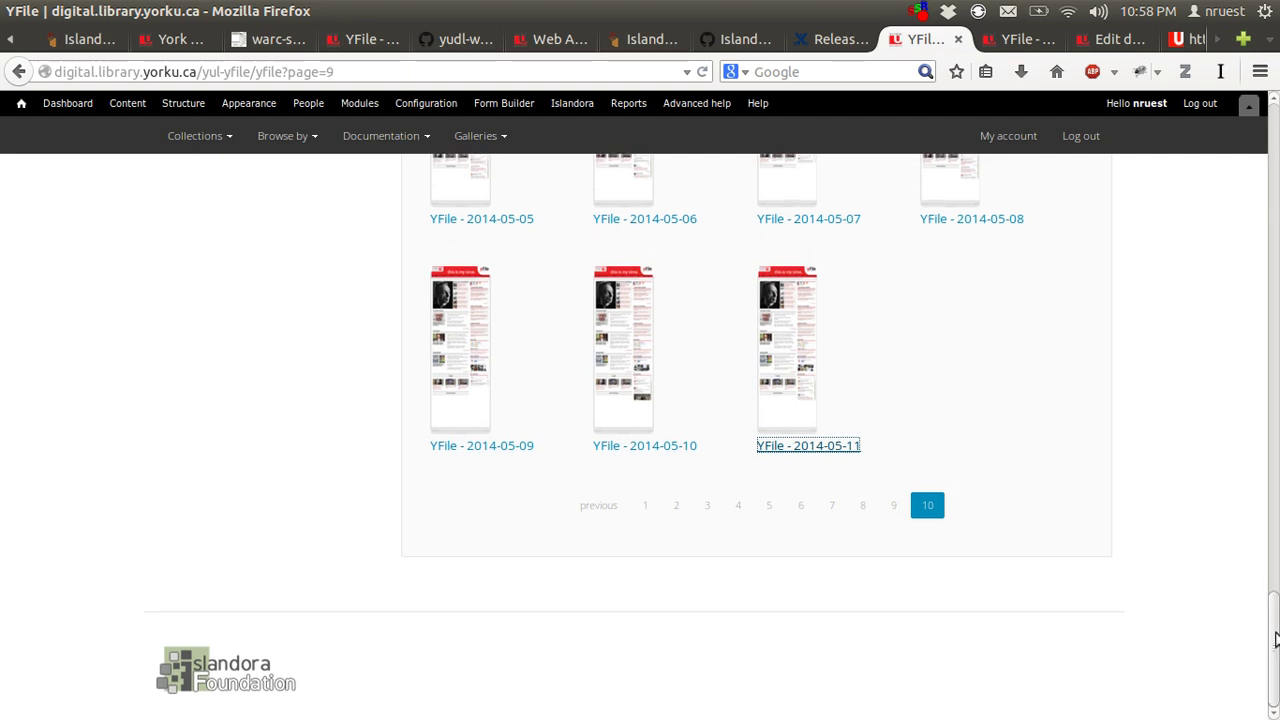
{"action": "left_click_drag", "start_coordinate": [1277, 584], "coordinate": [1277, 160]}
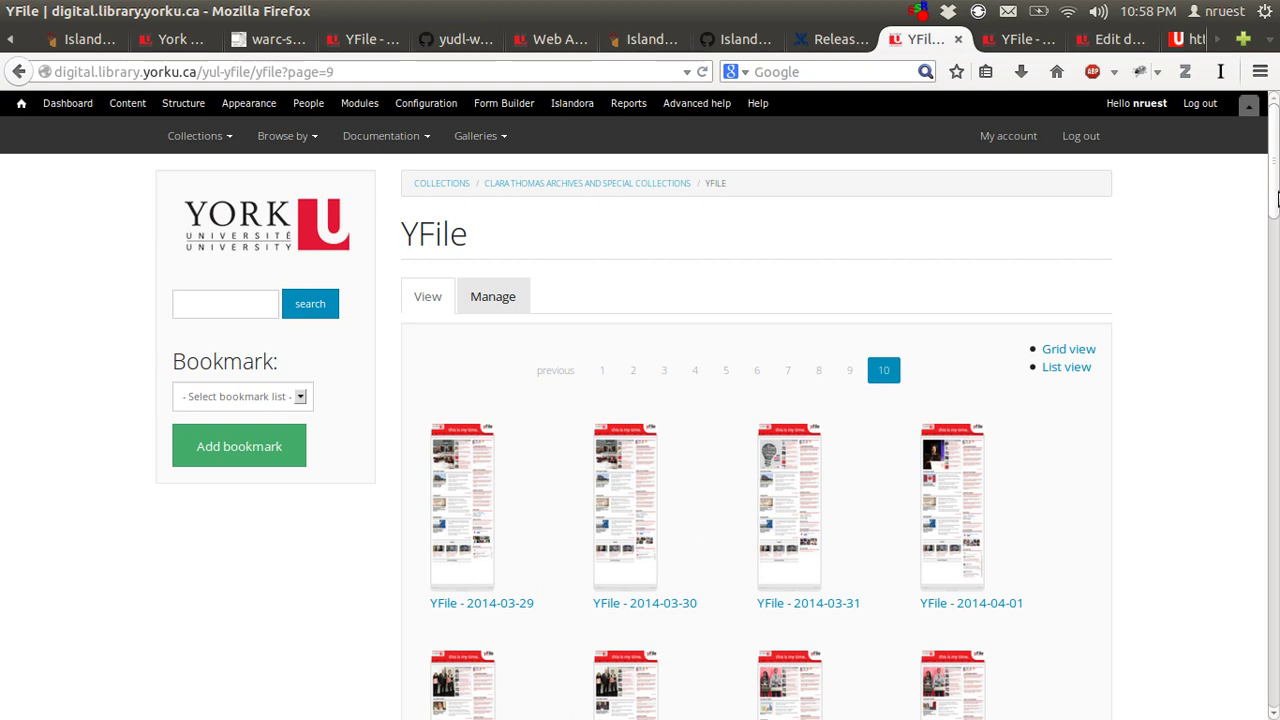
{"action": "left_click_drag", "start_coordinate": [1268, 200], "coordinate": [1260, 671]}
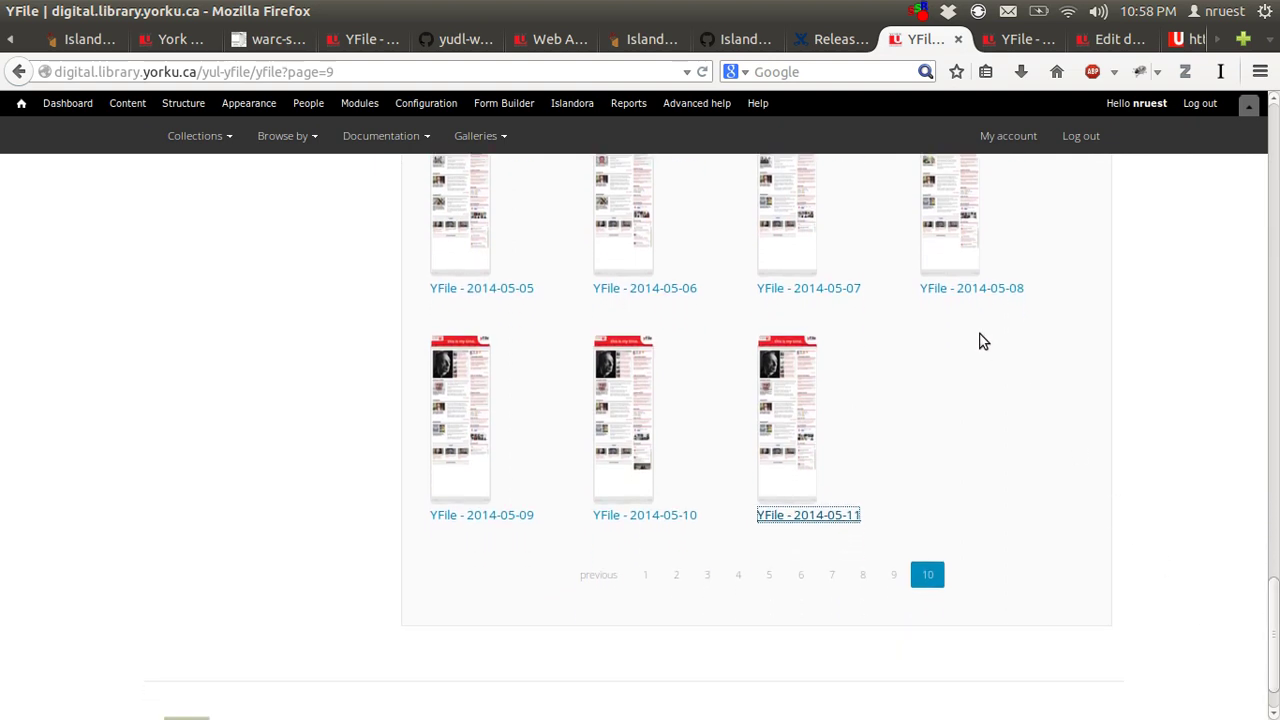
- Switch to the YFile - 2014-04-29 object page and scroll down to its Details list
{"action": "left_click", "coordinate": [1022, 40]}
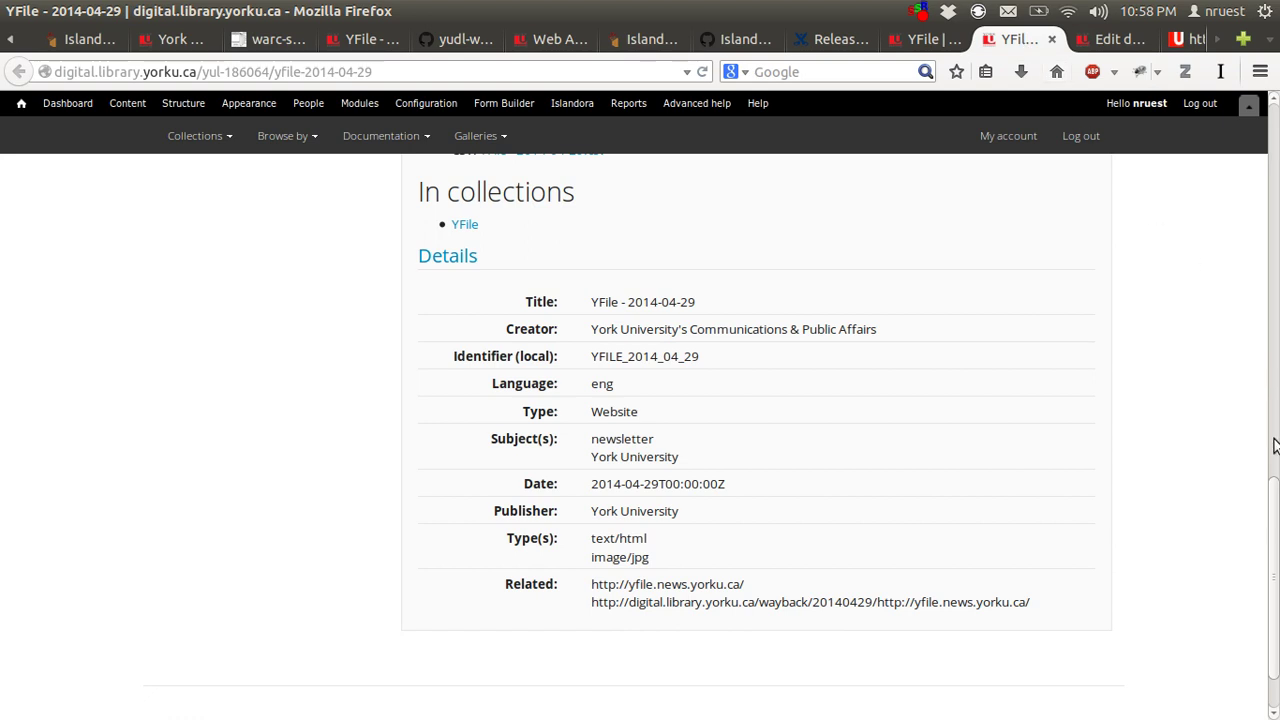
{"action": "left_click_drag", "start_coordinate": [1275, 445], "coordinate": [1273, 235]}
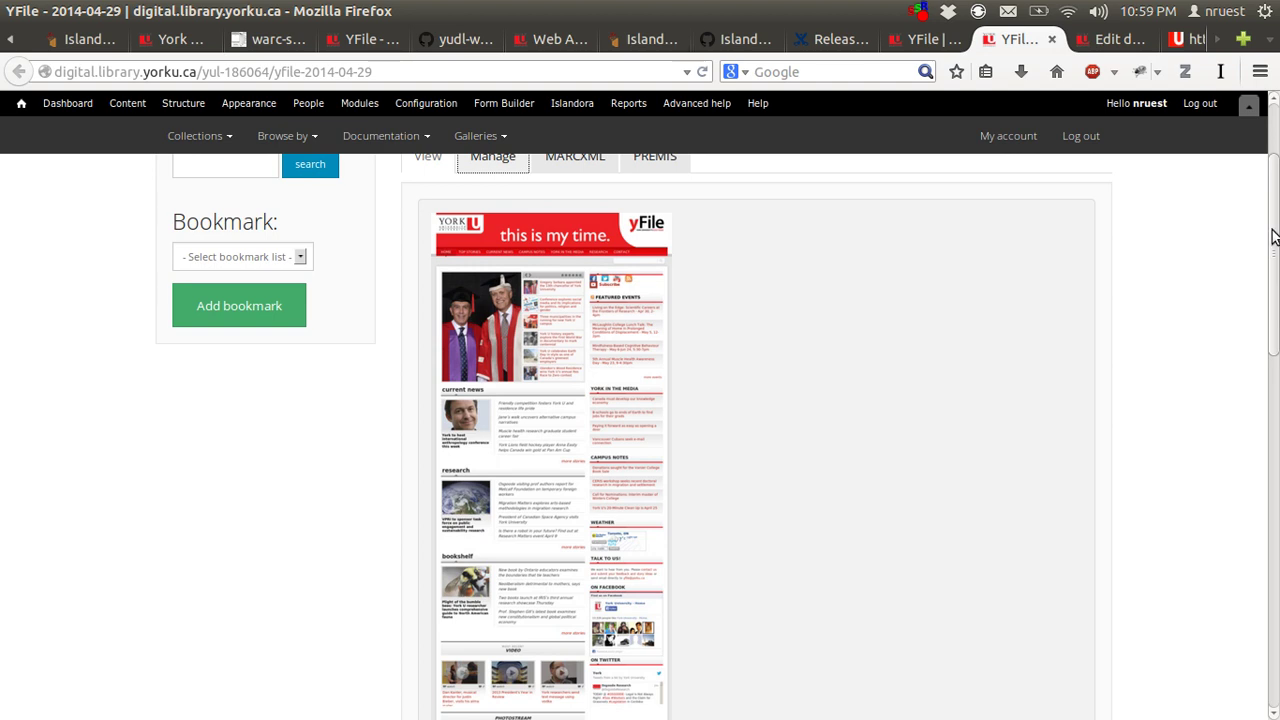
{"action": "left_click_drag", "start_coordinate": [1273, 235], "coordinate": [1250, 455]}
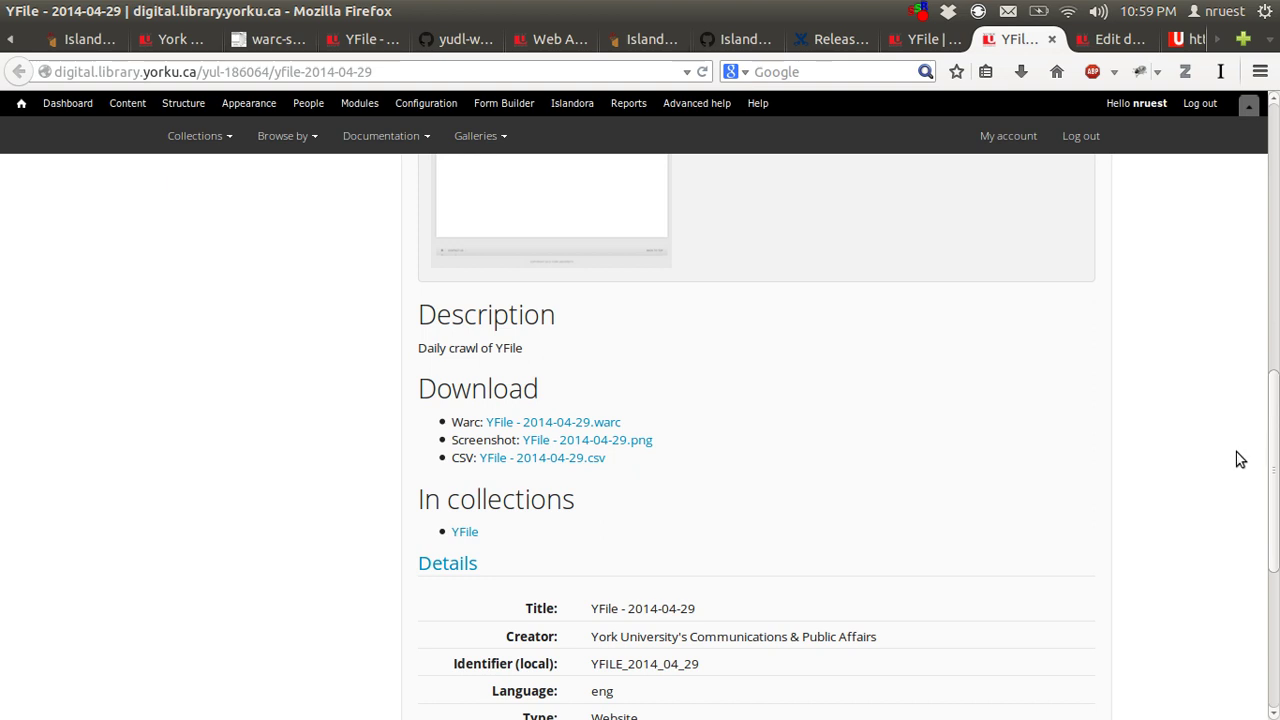
{"action": "left_click_drag", "start_coordinate": [1274, 485], "coordinate": [1272, 559]}
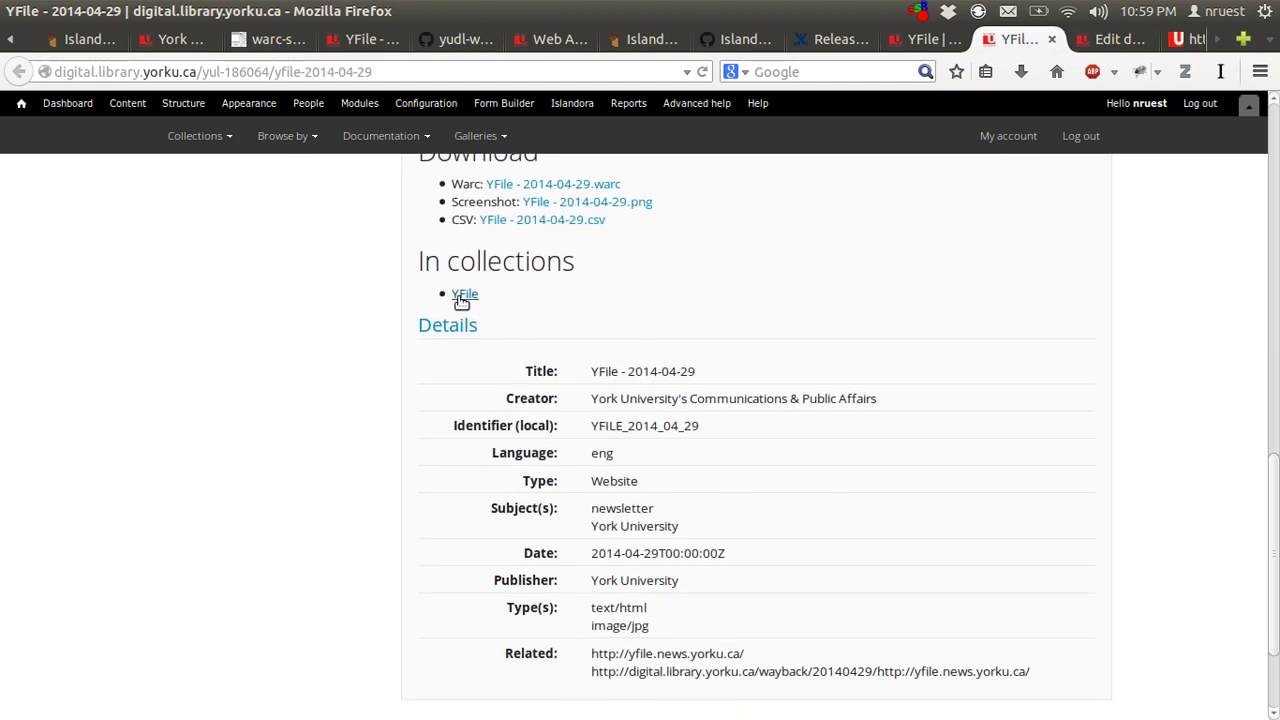
{"action": "scroll", "coordinate": [1260, 562], "scroll_direction": "down", "scroll_amount": 1}
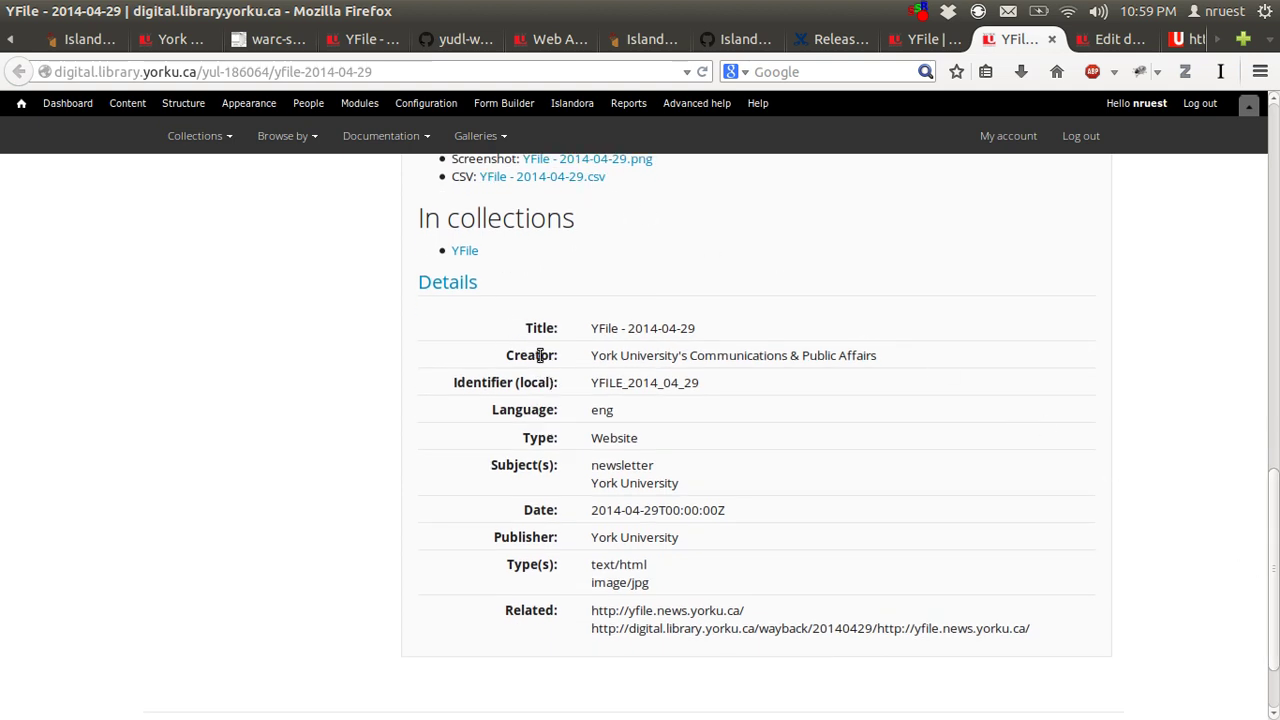
- Highlight the Creator through Type(s) metadata rows and the wayback archive URL
{"action": "left_click_drag", "start_coordinate": [539, 355], "coordinate": [662, 585]}
{"action": "left_click", "coordinate": [707, 651]}
{"action": "triple_click", "coordinate": [700, 635]}
{"action": "left_click", "coordinate": [694, 648]}
{"action": "left_click_drag", "start_coordinate": [694, 642], "coordinate": [807, 652]}
{"action": "left_click_drag", "start_coordinate": [977, 632], "coordinate": [970, 632]}
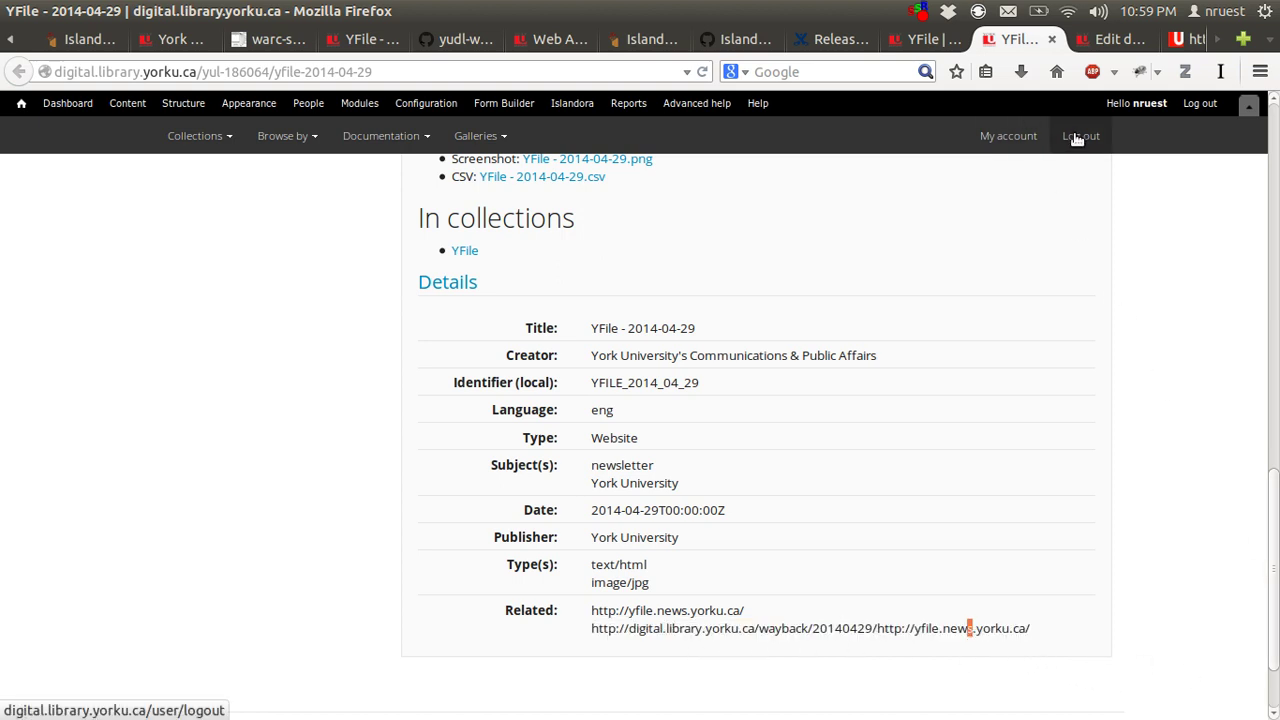
{"action": "left_click", "coordinate": [1088, 45]}
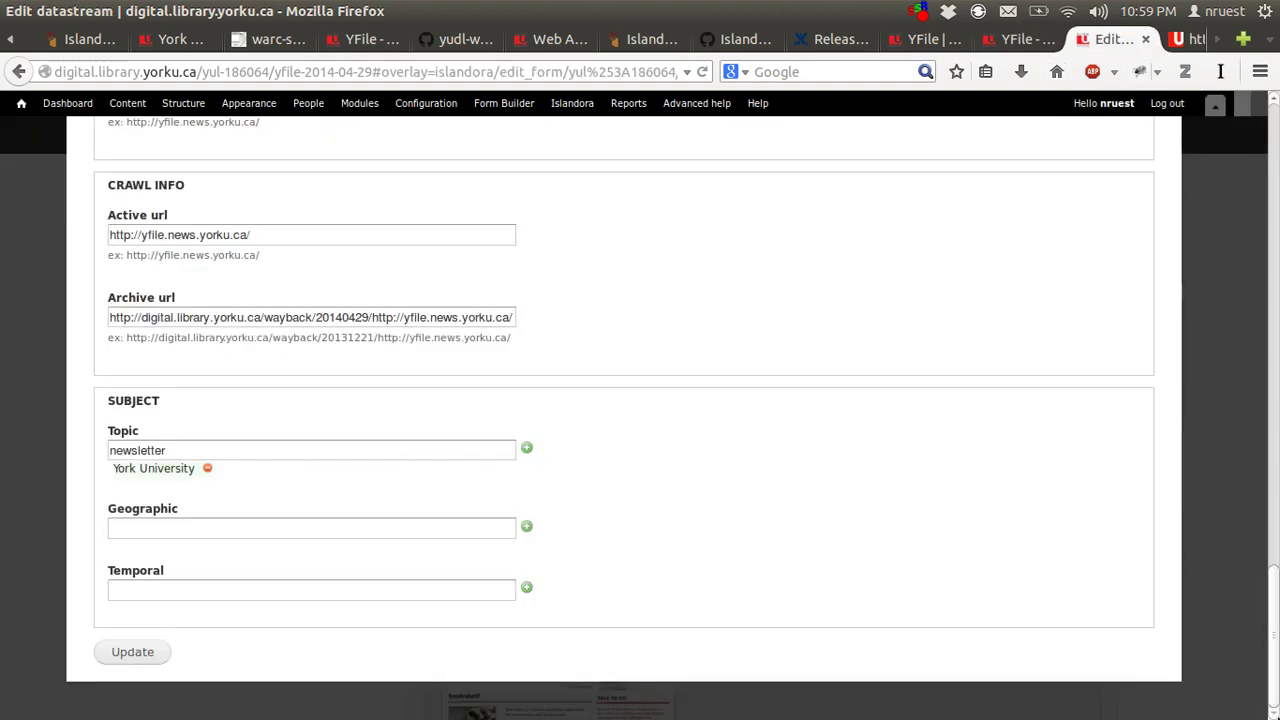
{"action": "left_click_drag", "start_coordinate": [1276, 616], "coordinate": [1276, 152]}
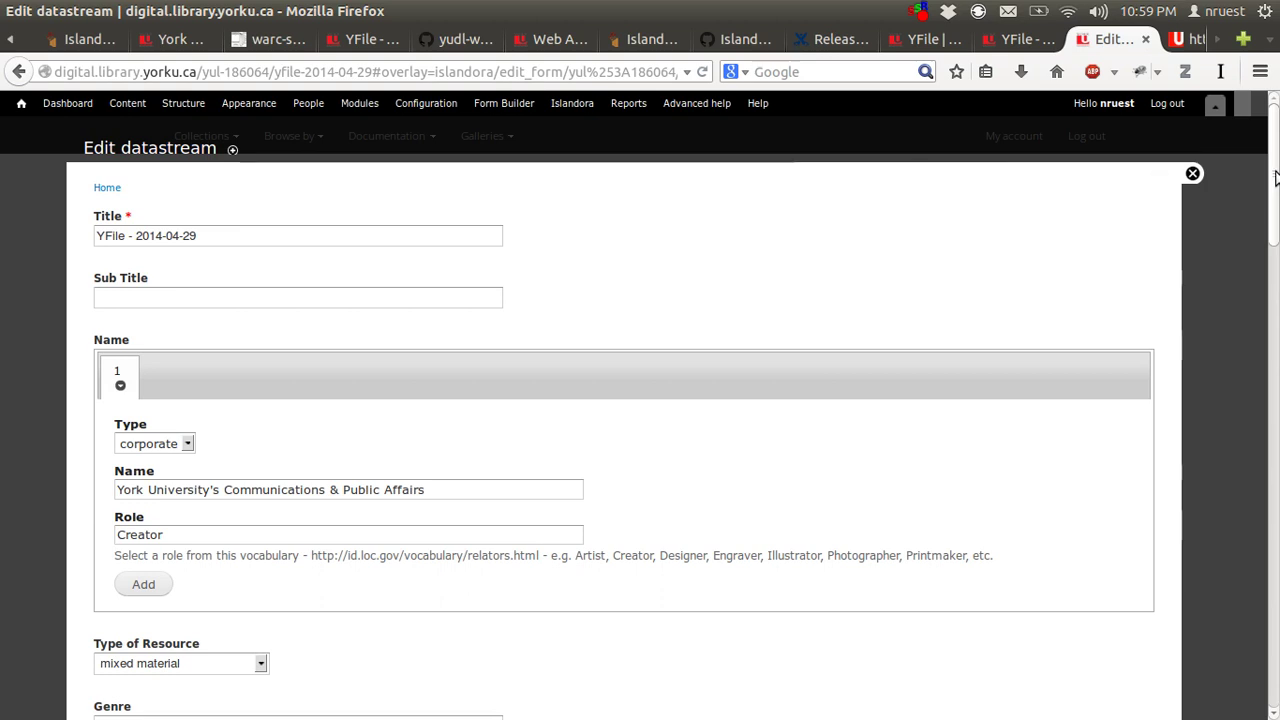
{"action": "left_click_drag", "start_coordinate": [1275, 177], "coordinate": [1277, 200]}
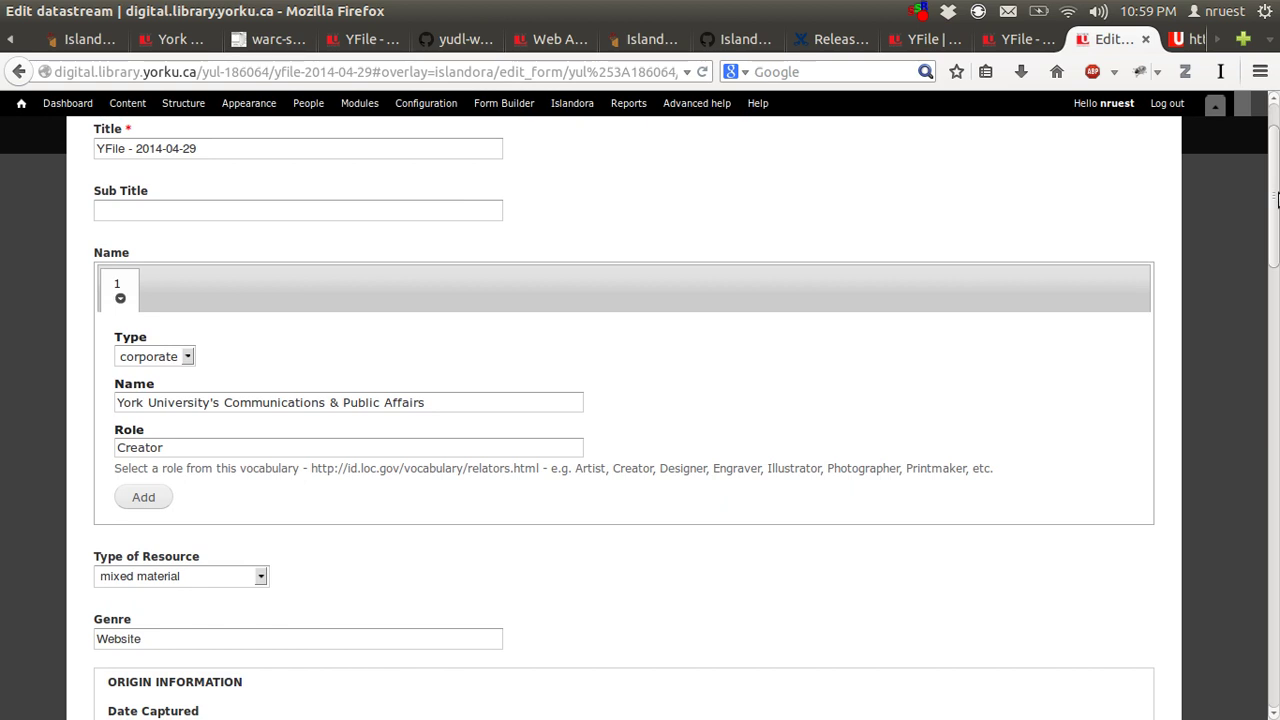
{"action": "left_click_drag", "start_coordinate": [1277, 199], "coordinate": [1170, 642]}
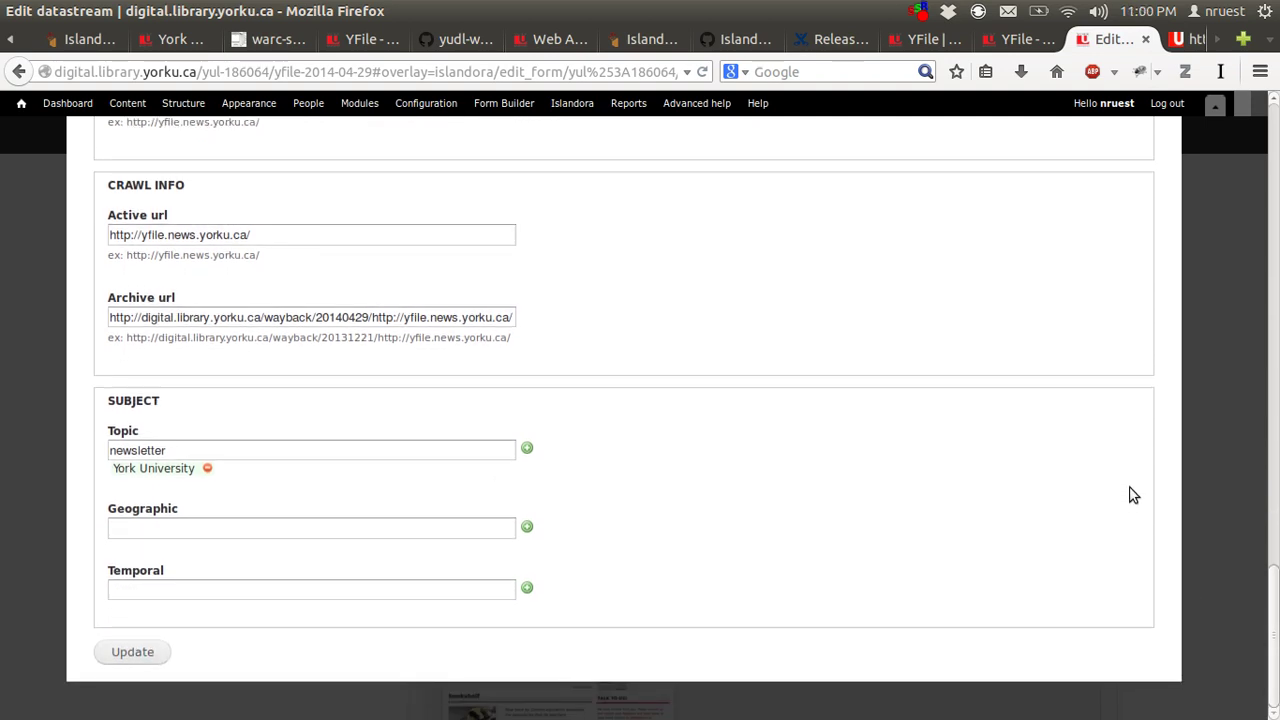
- Compare the YFile 2014-04-29 object page with its WARC CSV datastream, ending on the CSV file
{"action": "left_click", "coordinate": [1190, 39]}
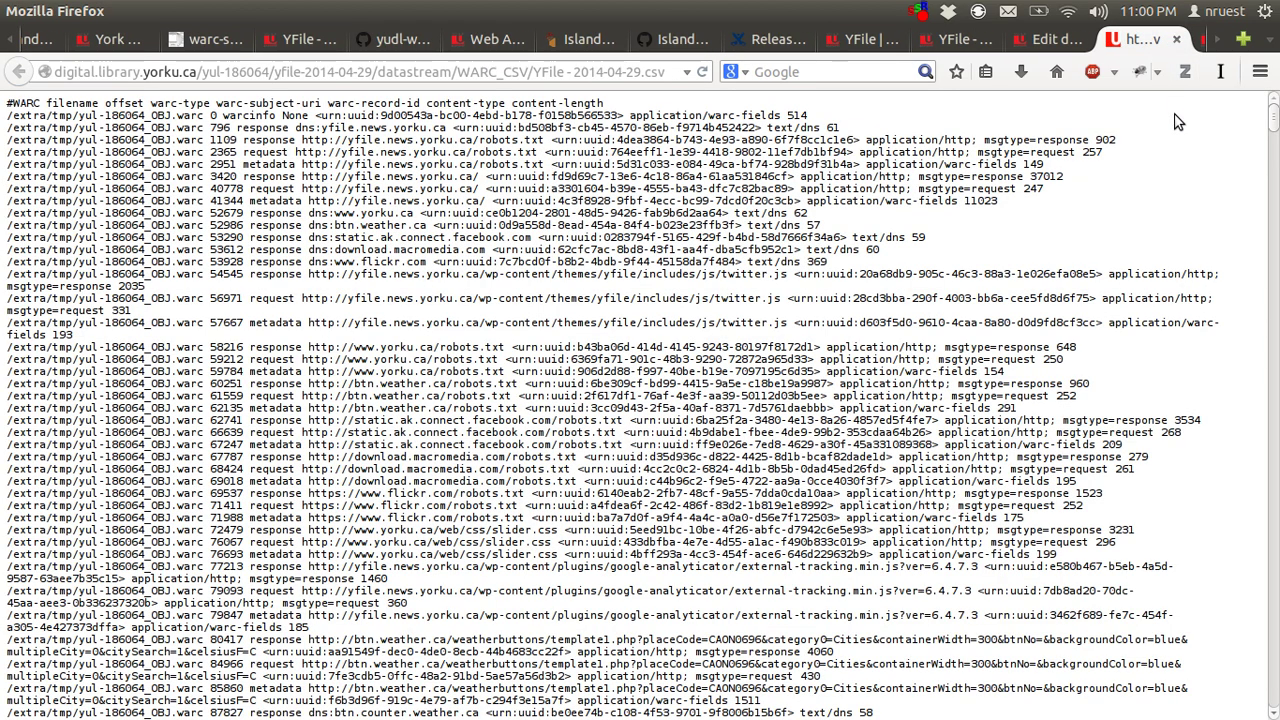
{"action": "left_click", "coordinate": [952, 39]}
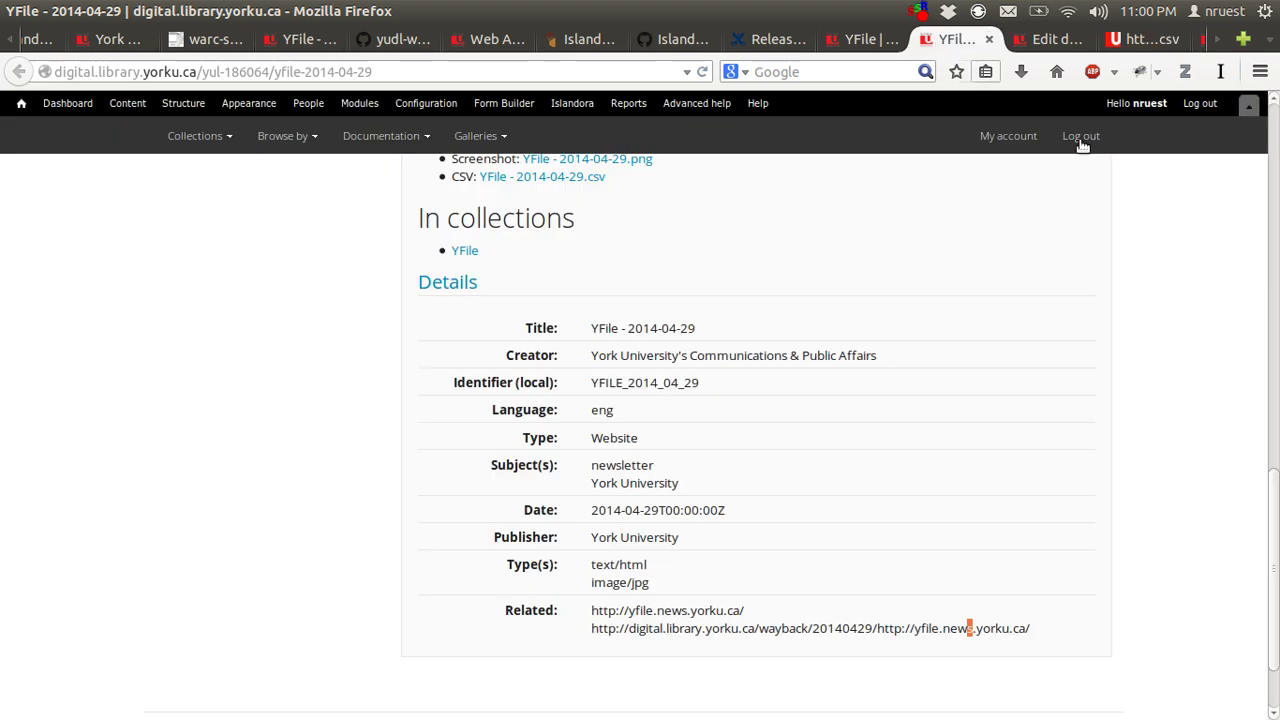
{"action": "scroll", "coordinate": [1176, 507], "scroll_direction": "up", "scroll_amount": 5}
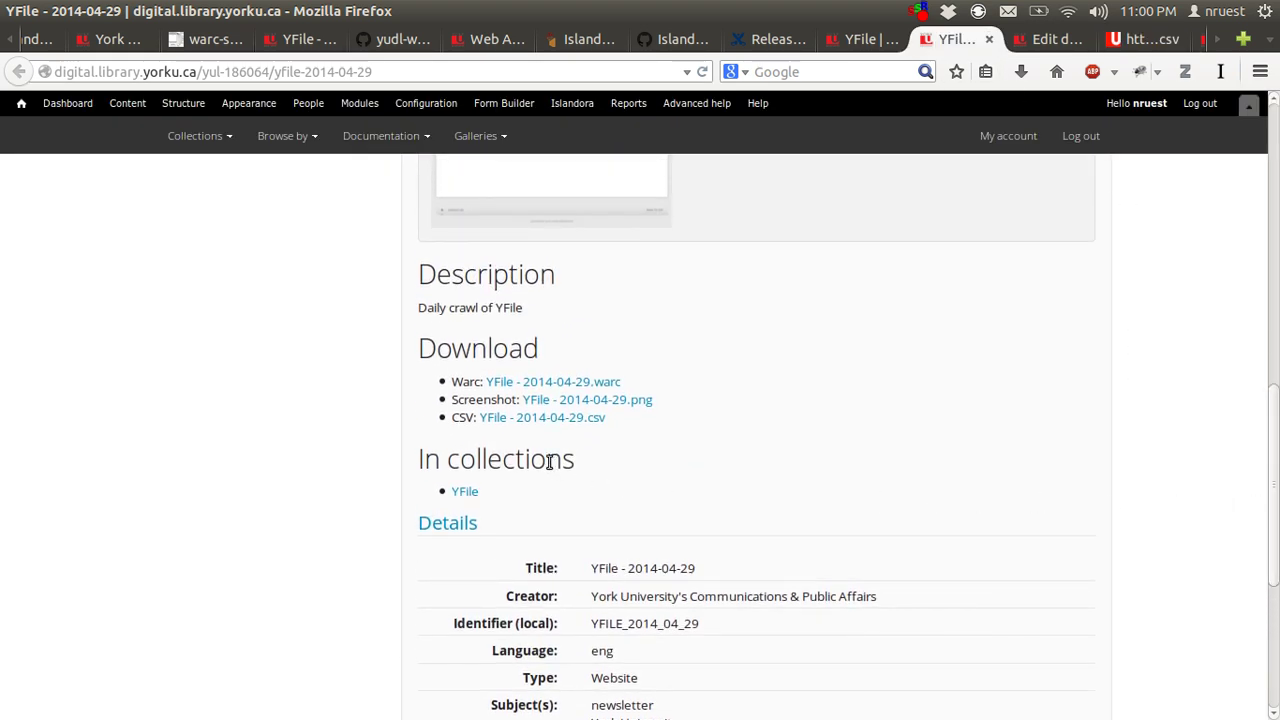
{"action": "left_click", "coordinate": [1133, 40]}
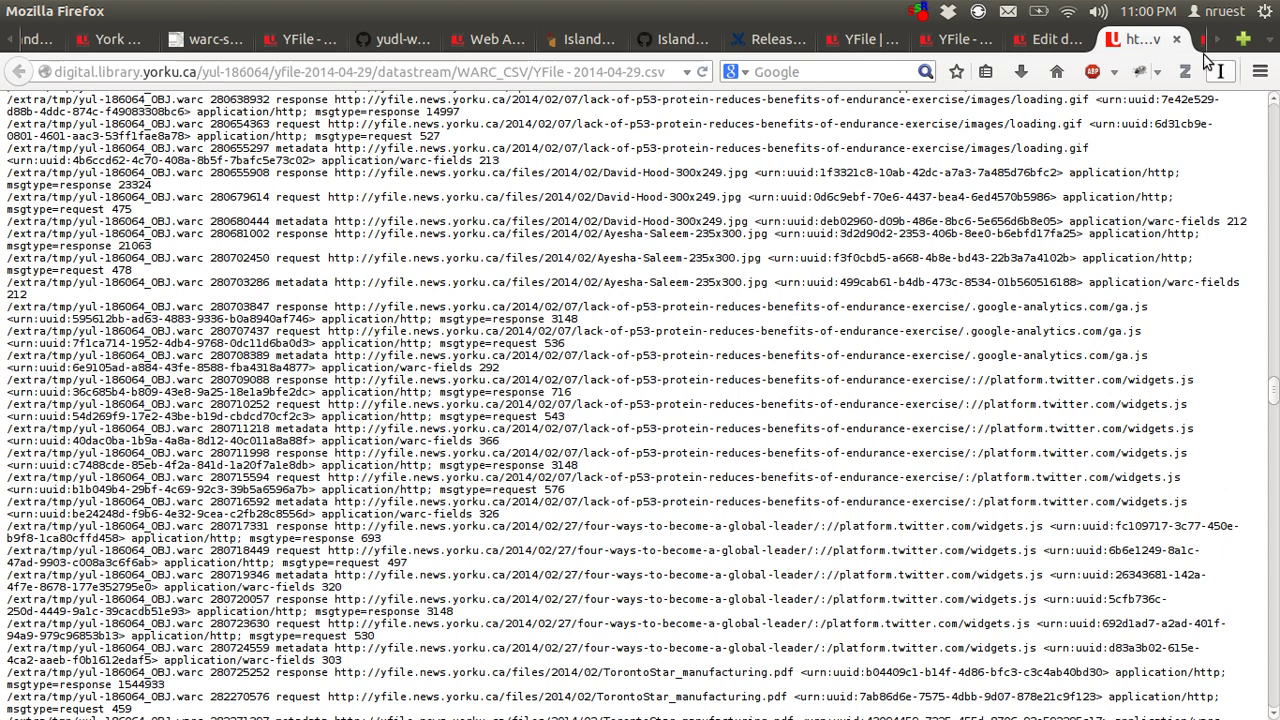
- Return to the YFile search results and move to page 2 to show items 26–31
{"action": "left_click", "coordinate": [1215, 42]}
{"action": "left_click", "coordinate": [1141, 43]}
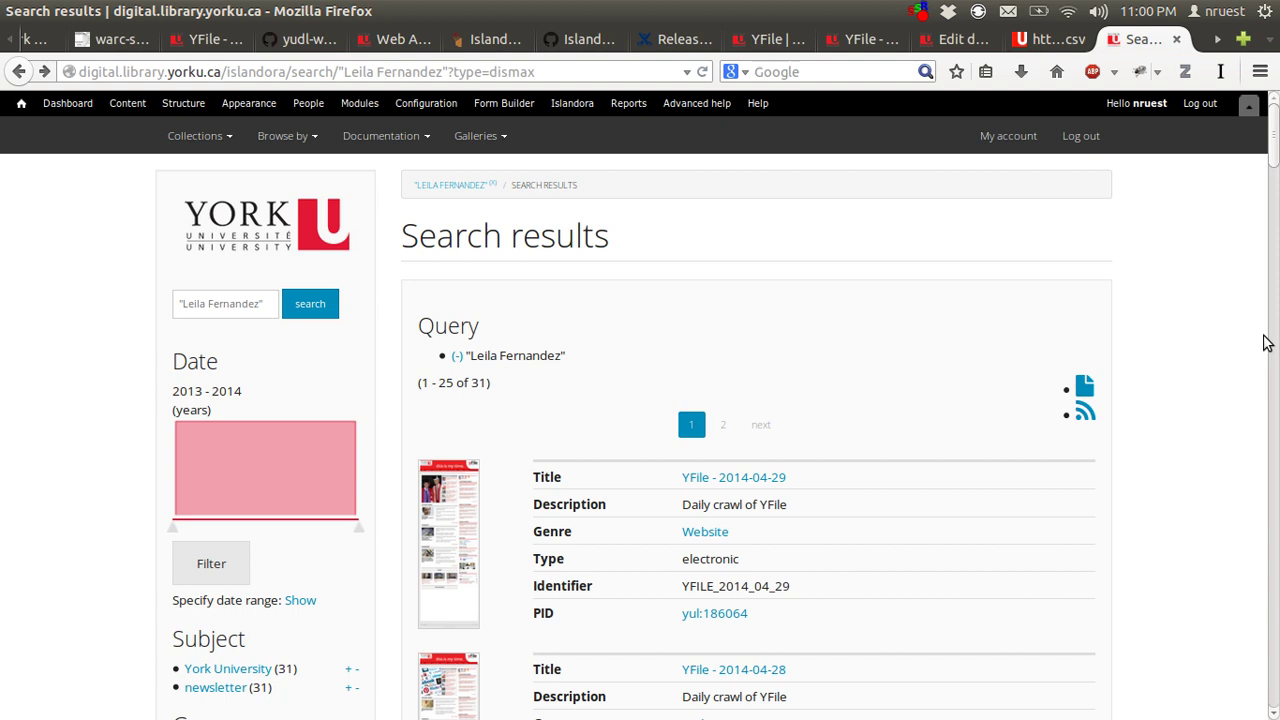
{"action": "scroll", "coordinate": [1260, 300], "scroll_direction": "down", "scroll_amount": 10}
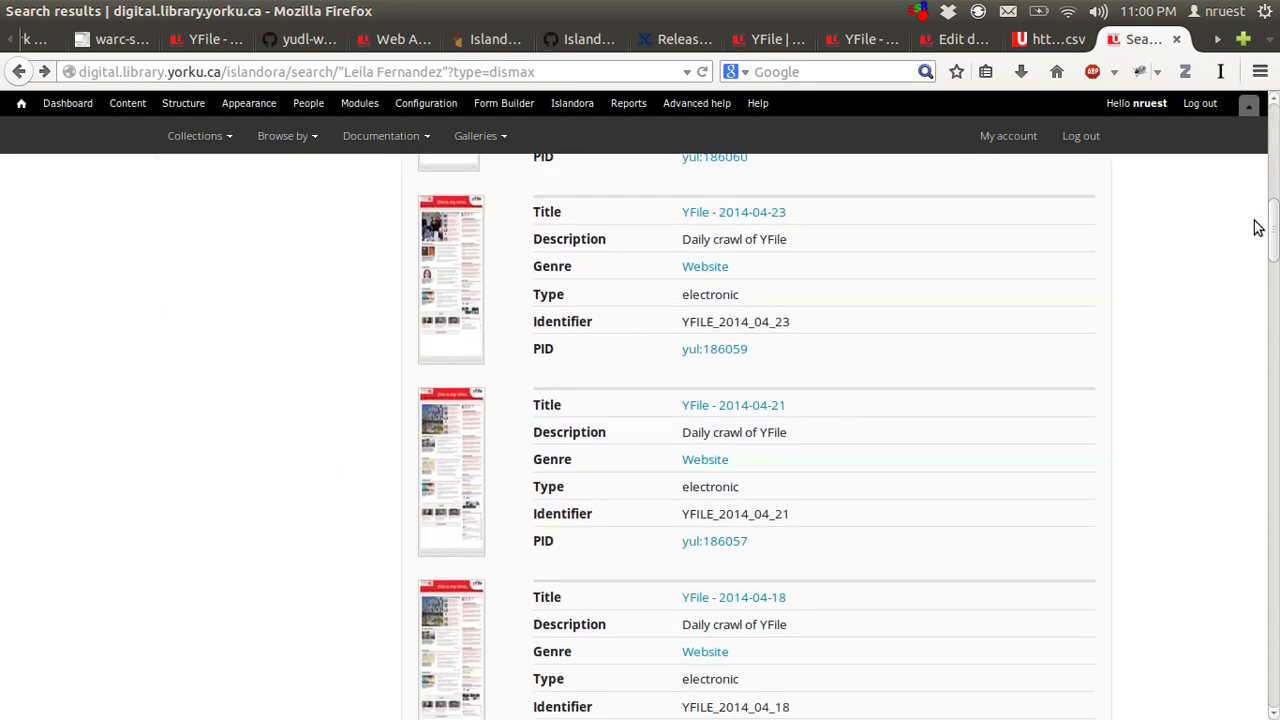
{"action": "scroll", "coordinate": [1250, 240], "scroll_direction": "down", "scroll_amount": 20}
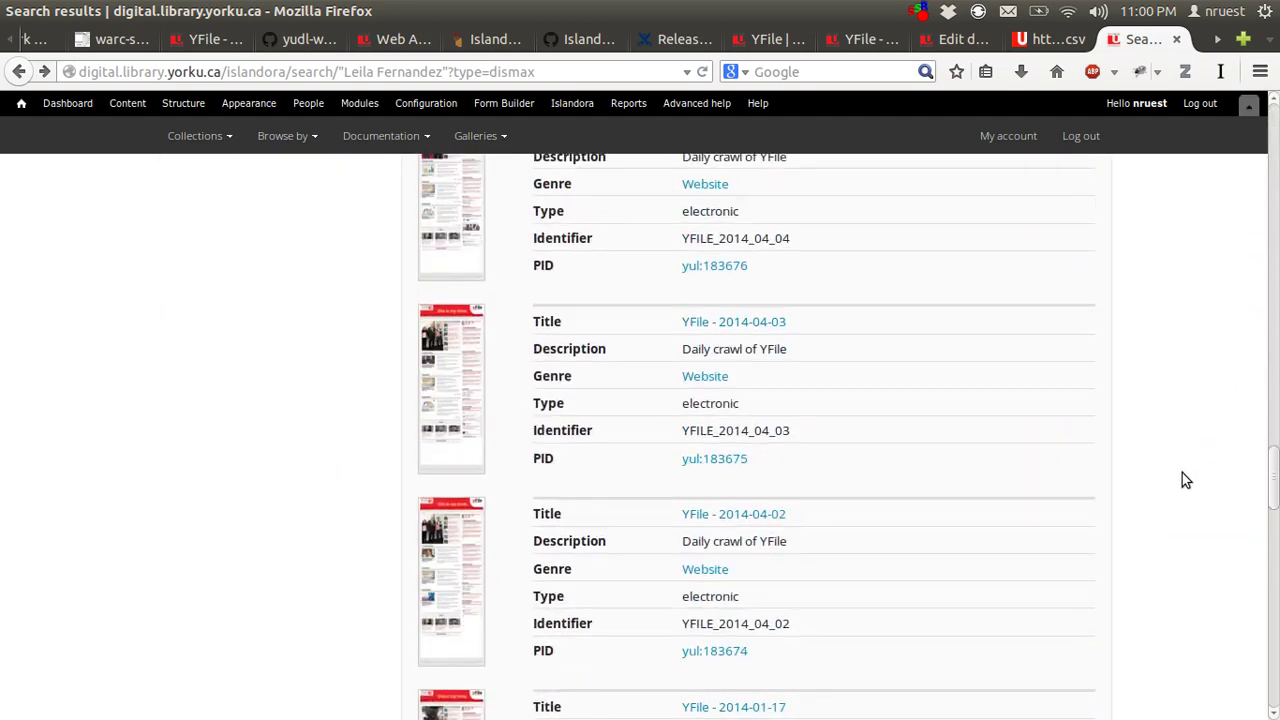
{"action": "scroll", "coordinate": [1182, 480], "scroll_direction": "down", "scroll_amount": 20}
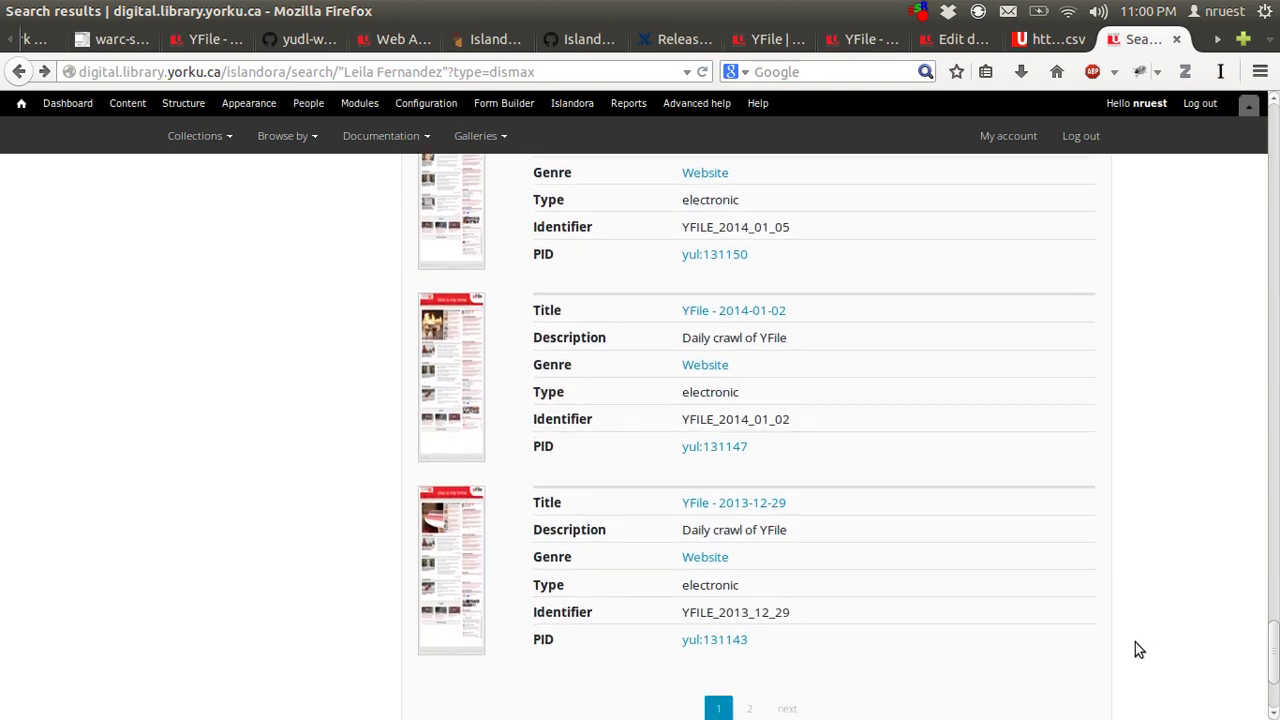
{"action": "scroll", "coordinate": [1133, 660], "scroll_direction": "down", "scroll_amount": 3}
{"action": "left_click", "coordinate": [750, 506]}
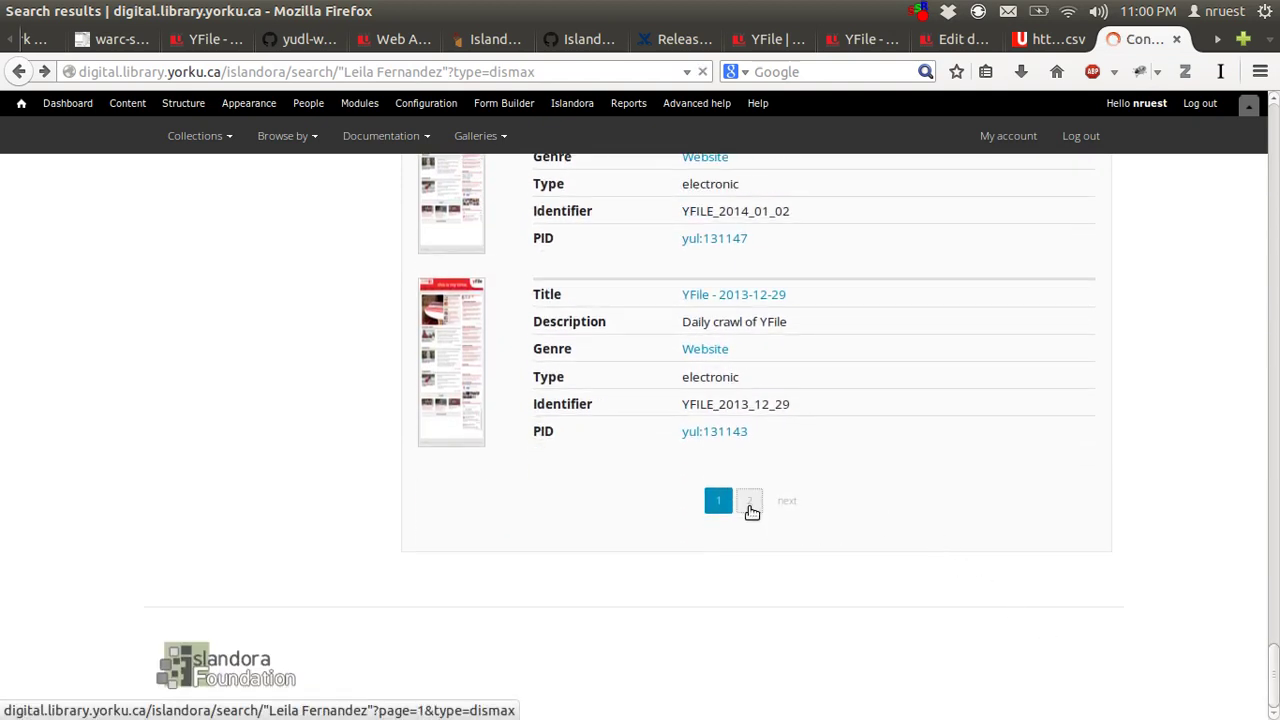